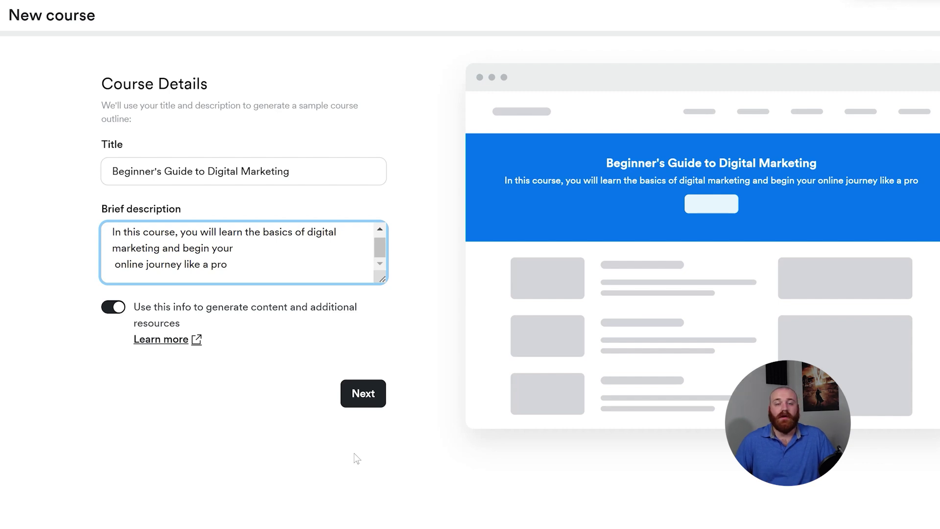
Complete the new course setup with the entered title and description, the default colors, no thumbnail and Free pricing
left_click(368, 392)
left_click(354, 161)
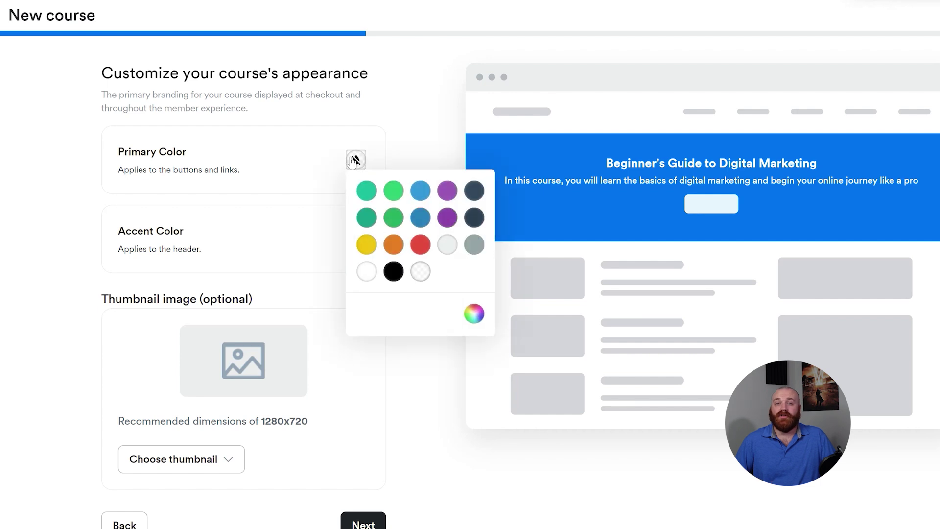
left_click(427, 133)
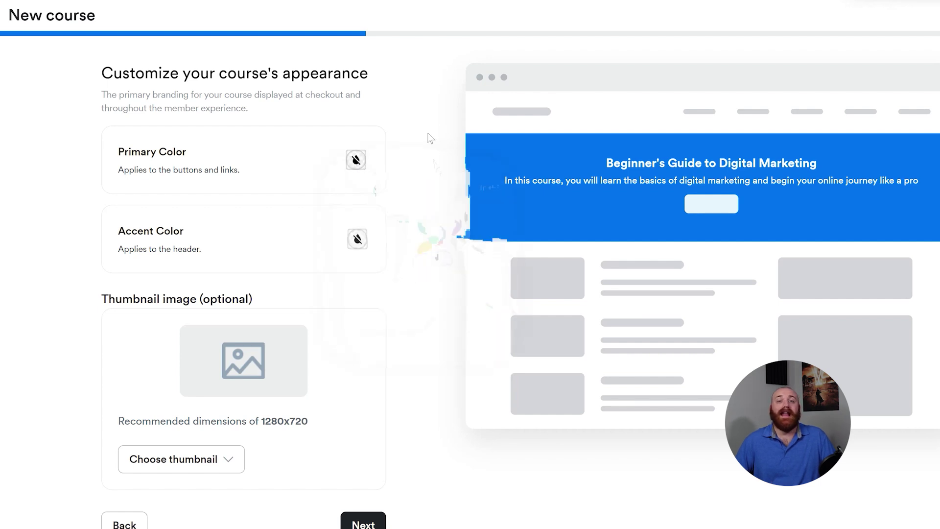
scroll(345, 389, "down", 1)
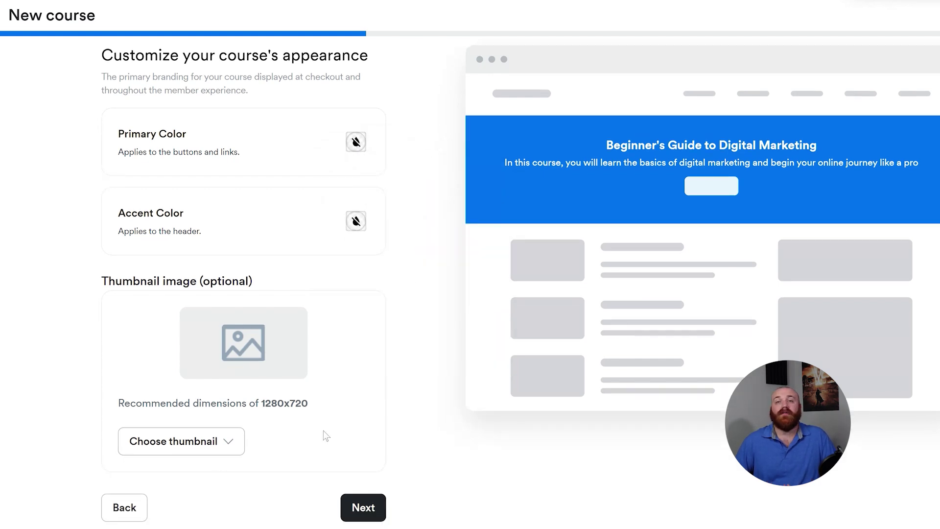
left_click(371, 513)
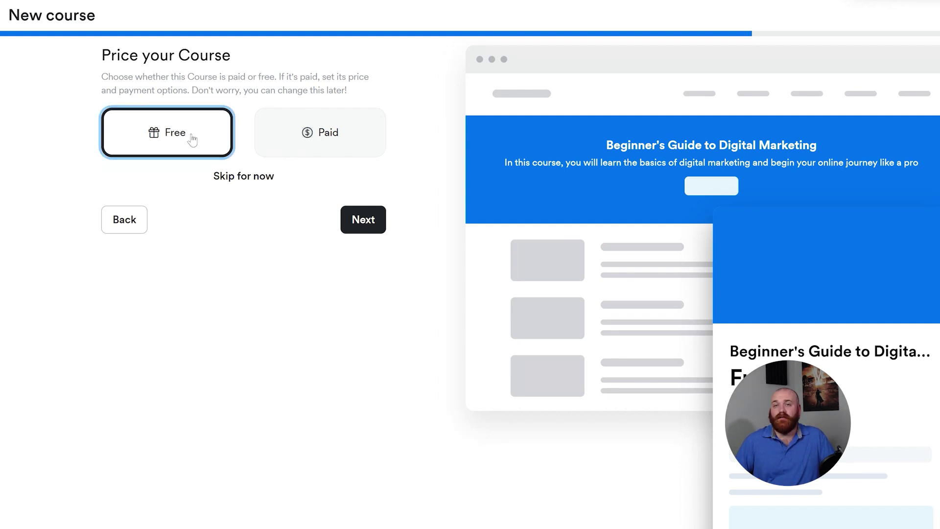
left_click(360, 220)
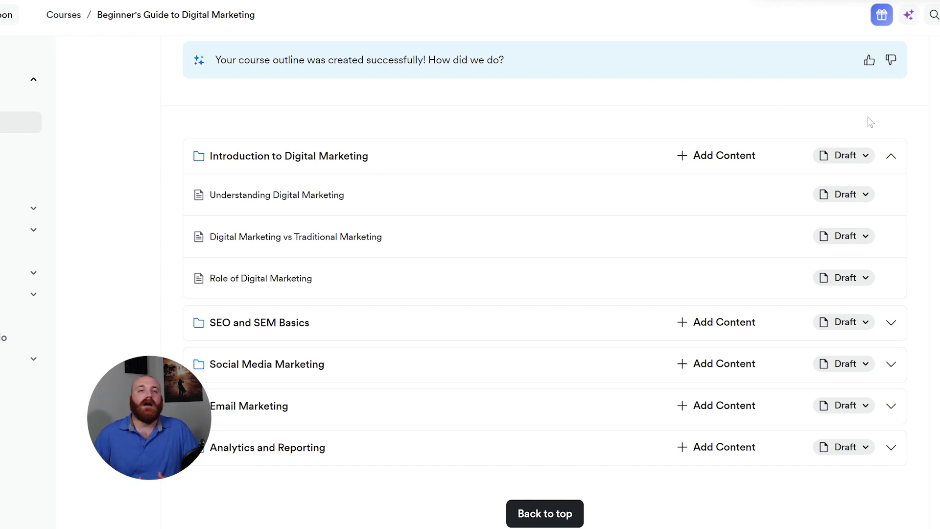
Set the status of the Introduction to Digital Marketing module to Publish
left_click(892, 157)
left_click(890, 157)
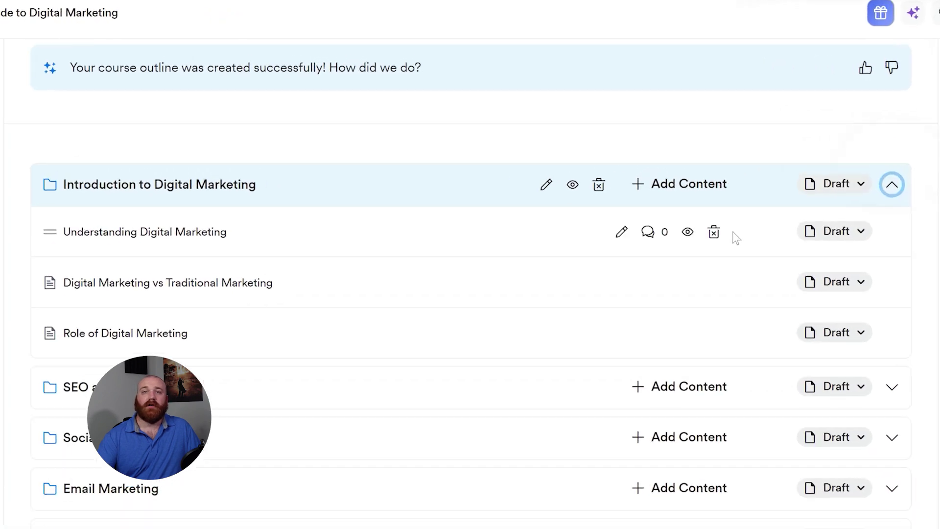
left_click(851, 196)
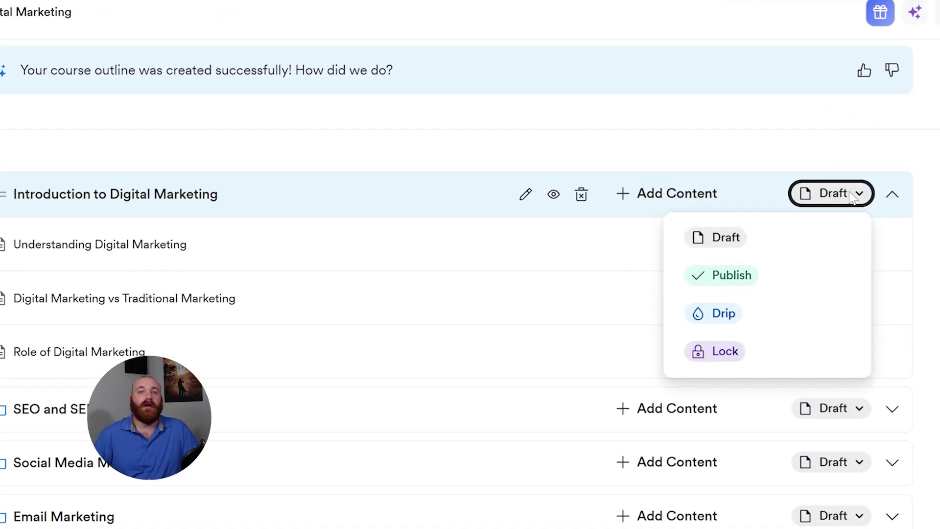
left_click(723, 275)
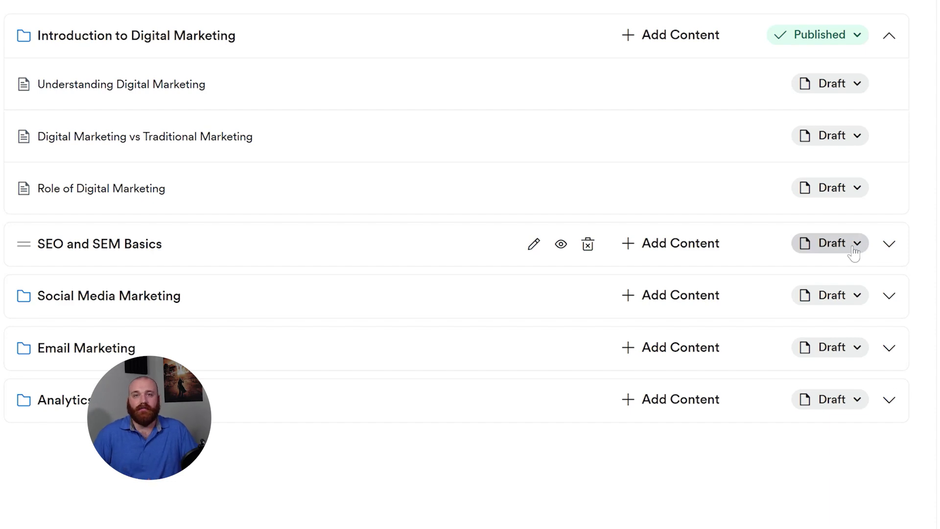
Set the SEO and SEM Basics module to drip 7 days after enrollment
left_click(853, 250)
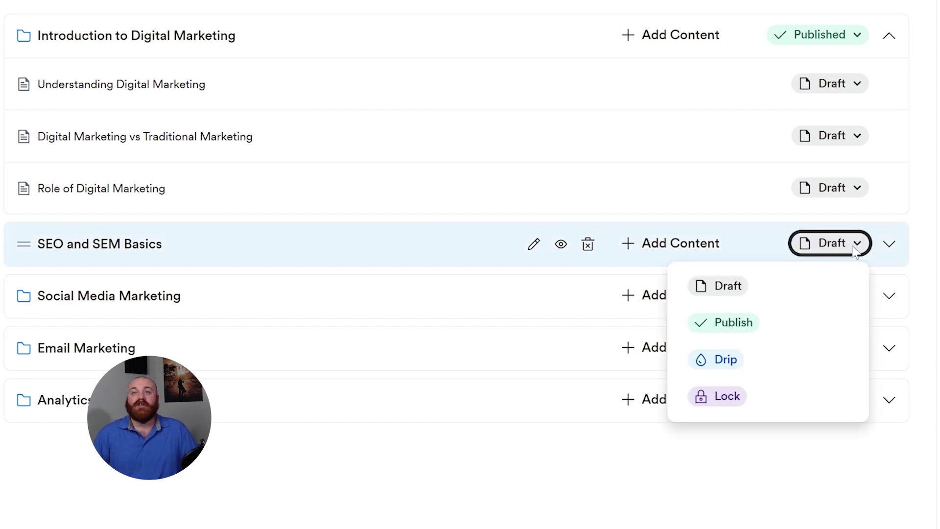
left_click(717, 366)
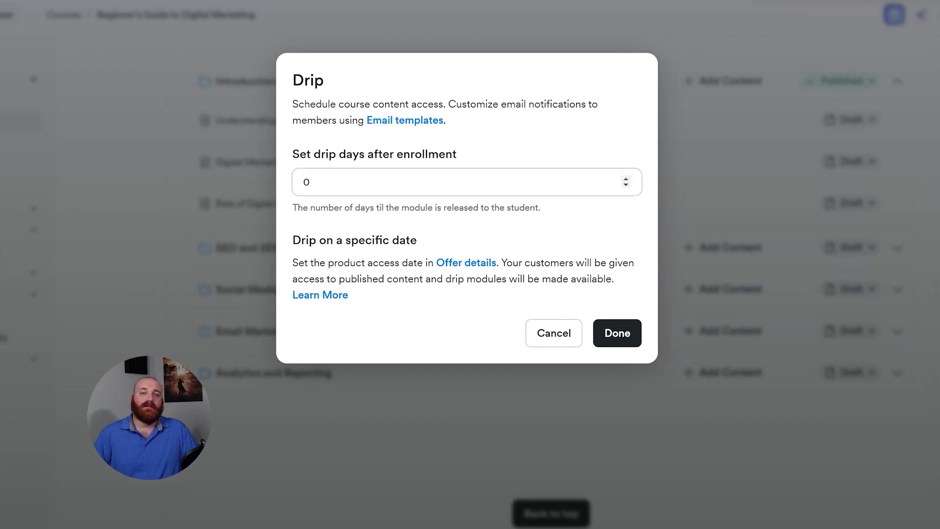
key("BackSpace")
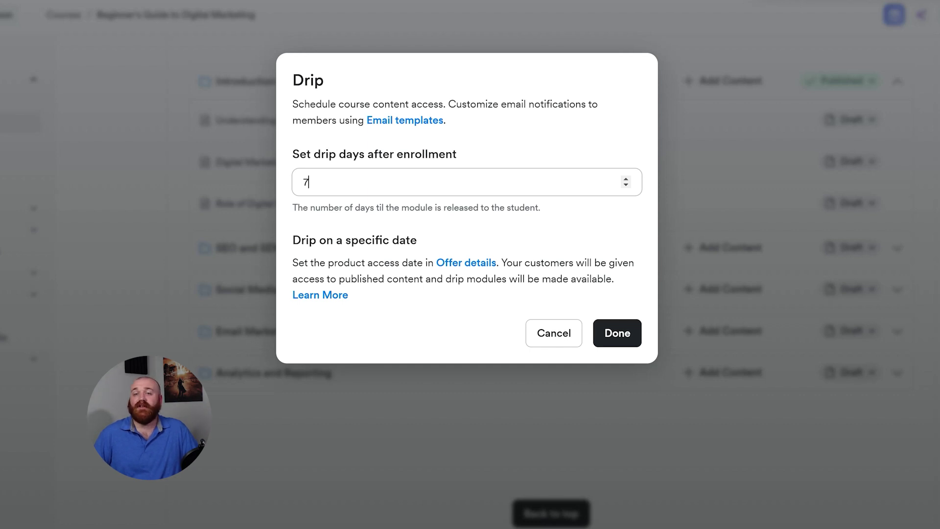
left_click(618, 335)
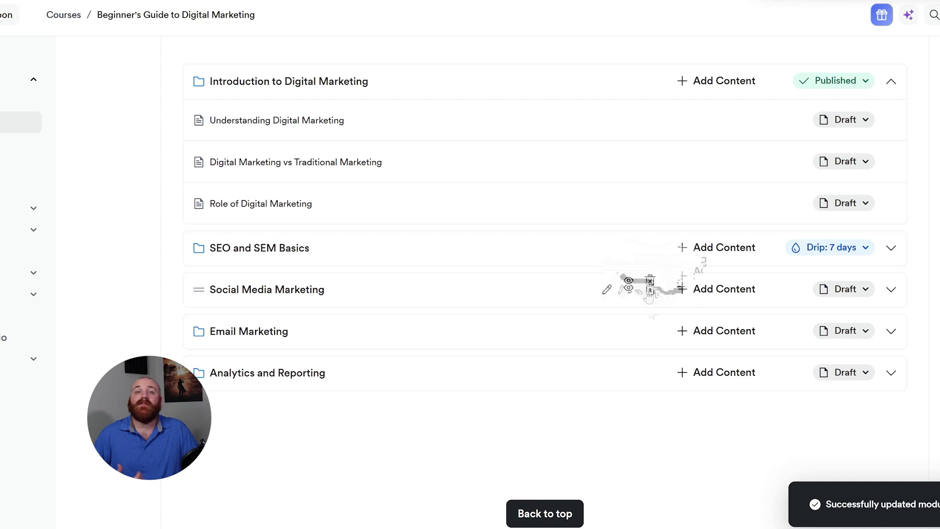
Set the Social Media Marketing module to drip 14 days after enrollment
left_click(842, 289)
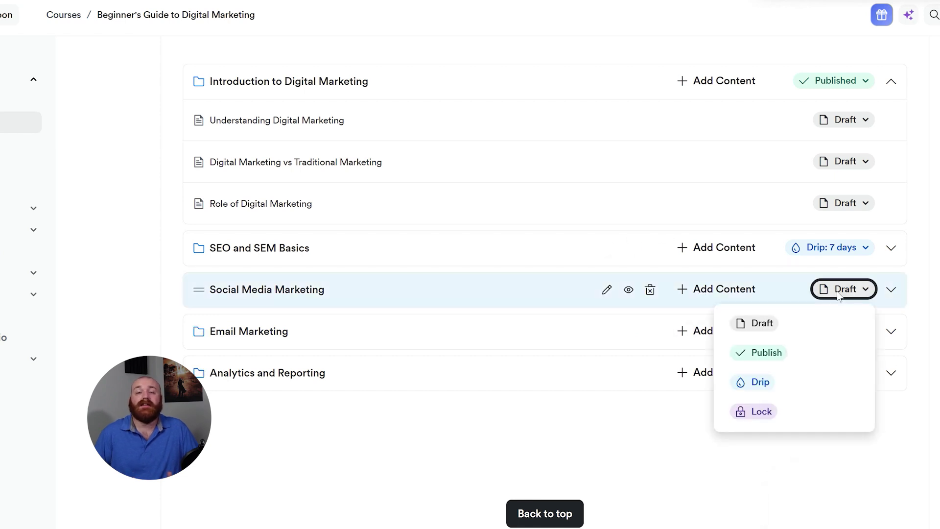
left_click(759, 384)
type("14")
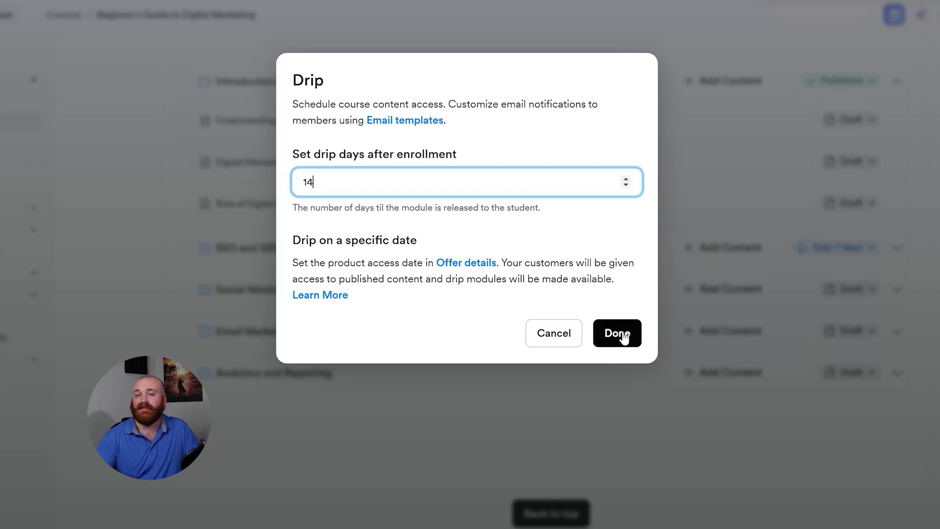
left_click(618, 334)
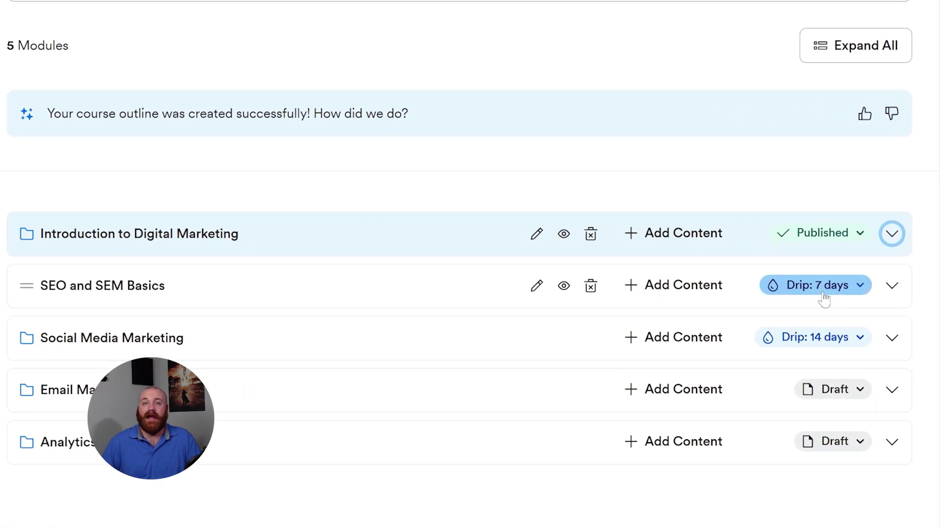
Open the Member Drip Notification email template by way of the SEO and SEM Basics module's drip settings
left_click(824, 293)
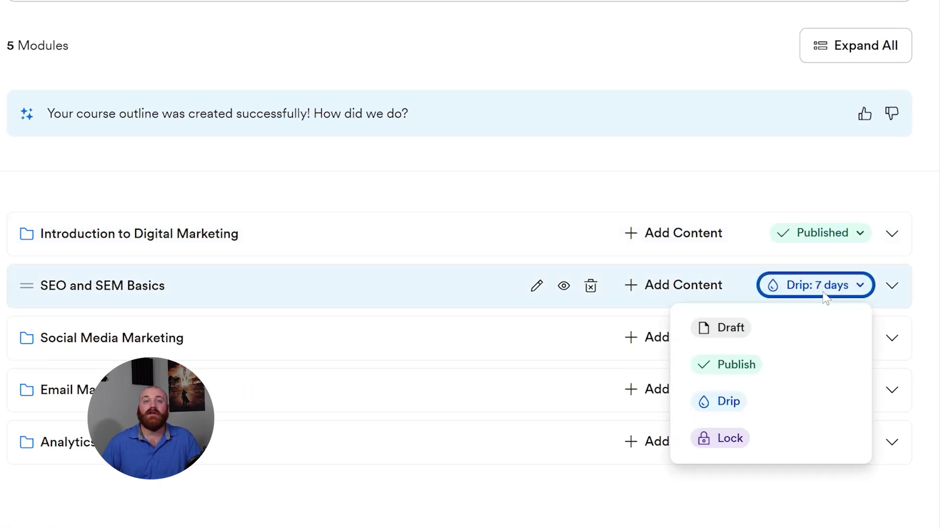
left_click(725, 403)
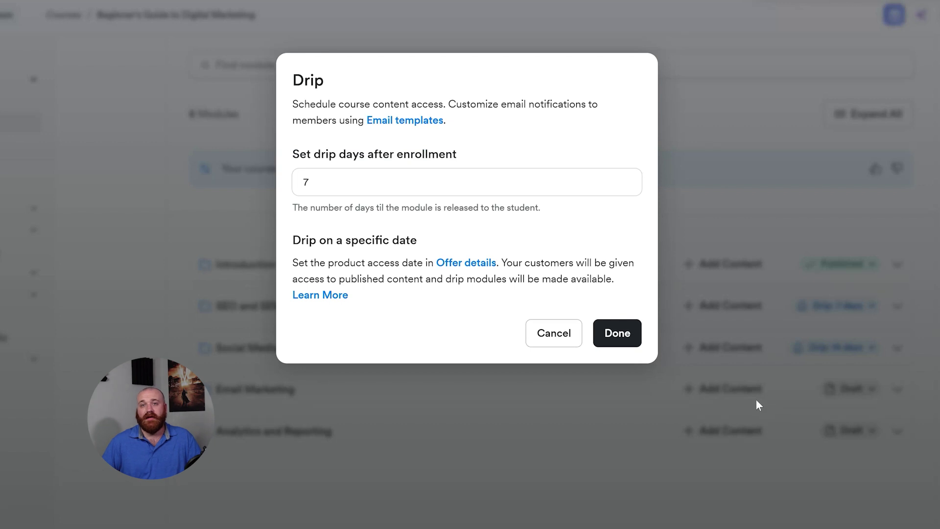
left_click(408, 124)
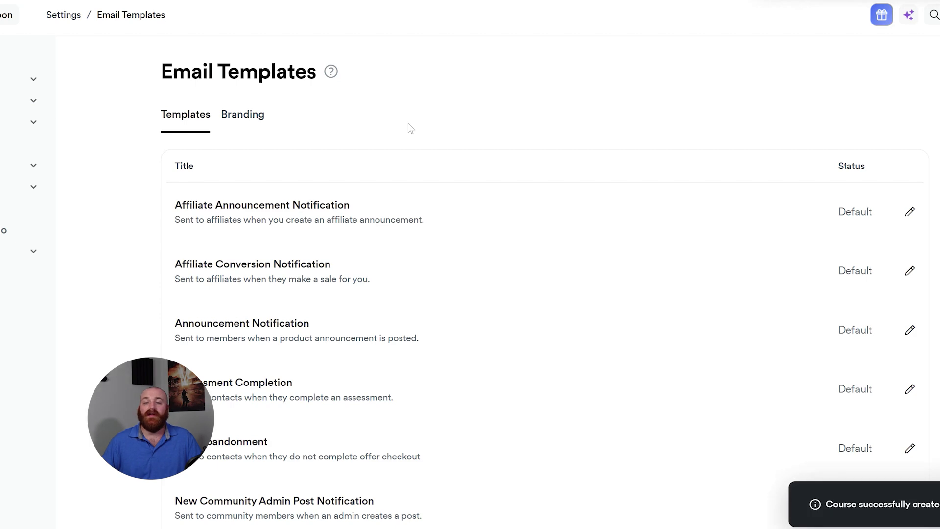
scroll(536, 345, "down", 7)
scroll(536, 347, "down", 4)
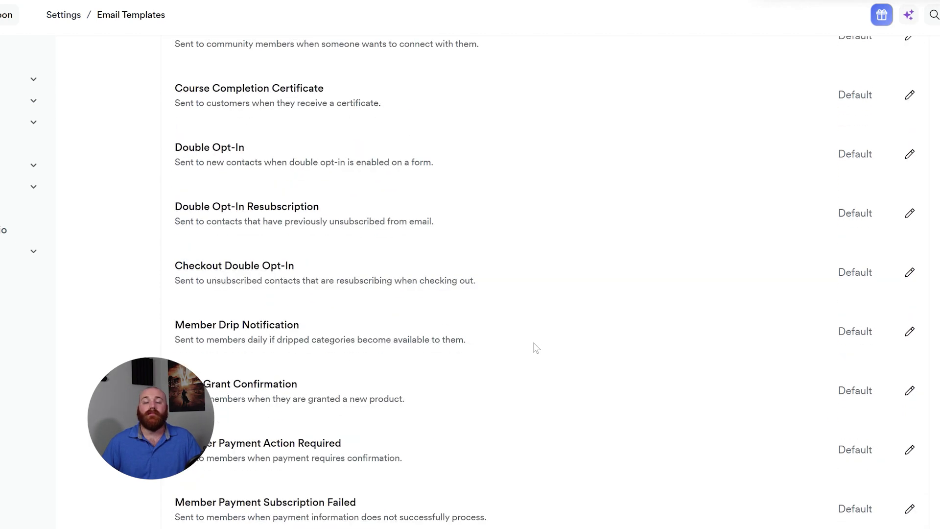
left_click(264, 318)
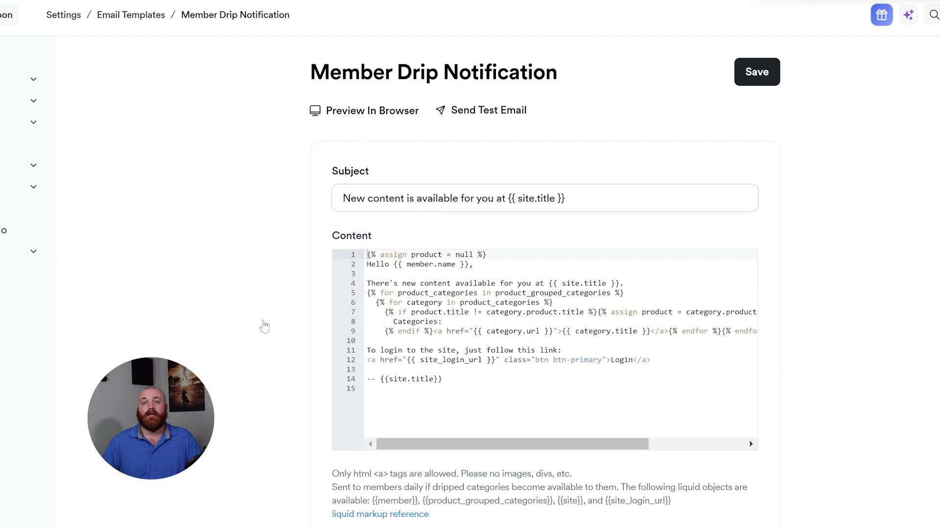
Review the drip notification's subject and content, highlight "There's new content available for you at" in the content, and save the template
scroll(262, 321, "down", 2)
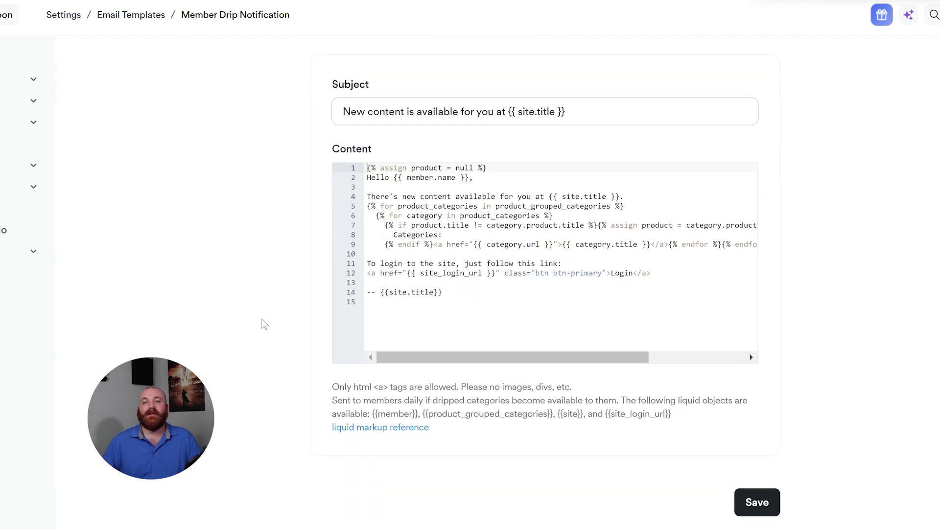
scroll(263, 320, "up", 1)
scroll(262, 323, "up", 1)
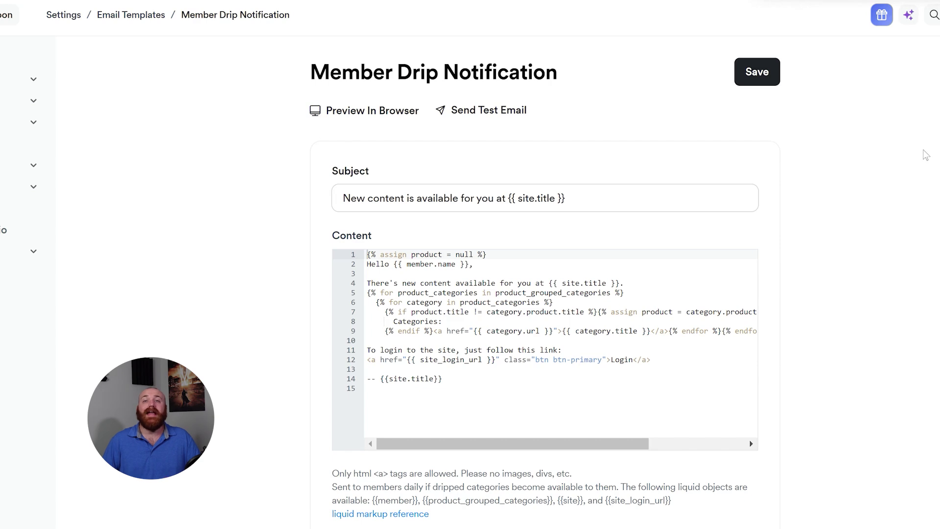
scroll(926, 155, "down", 2)
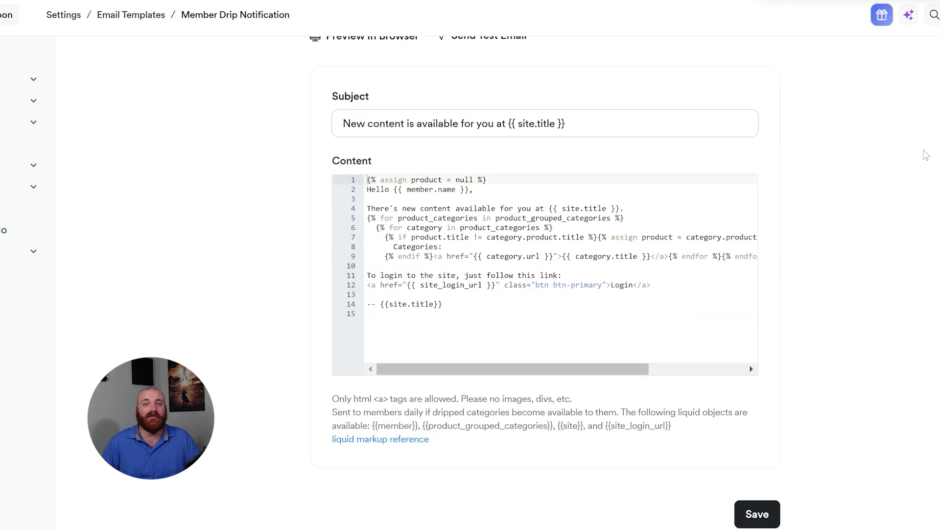
scroll(926, 155, "up", 2)
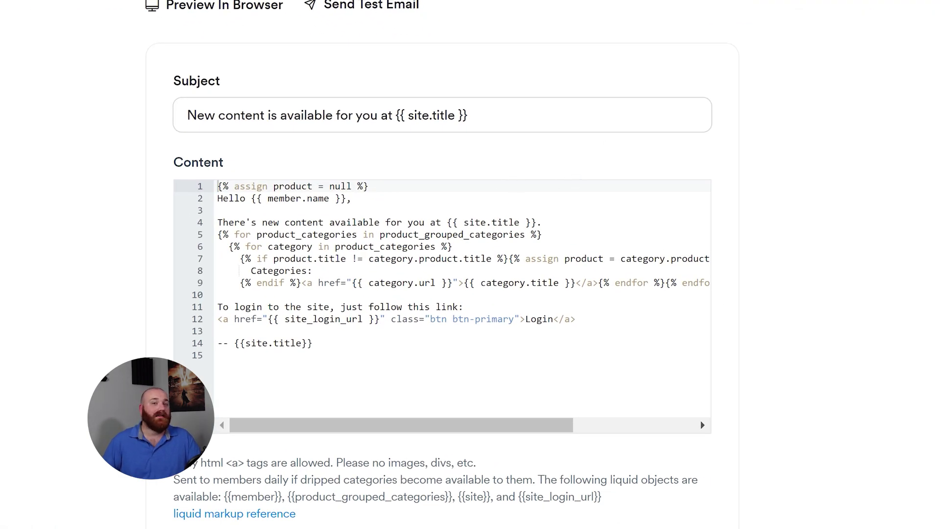
left_click_drag(441, 222, 218, 222)
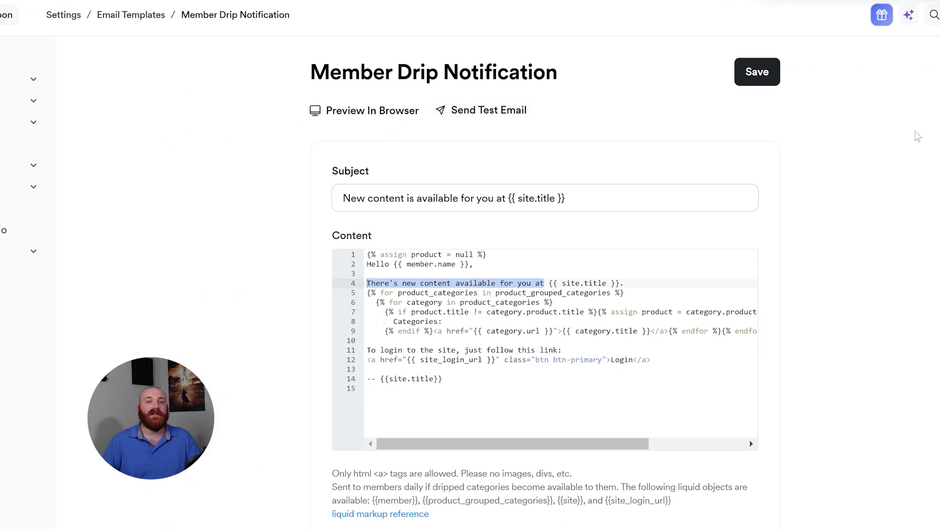
left_click(764, 83)
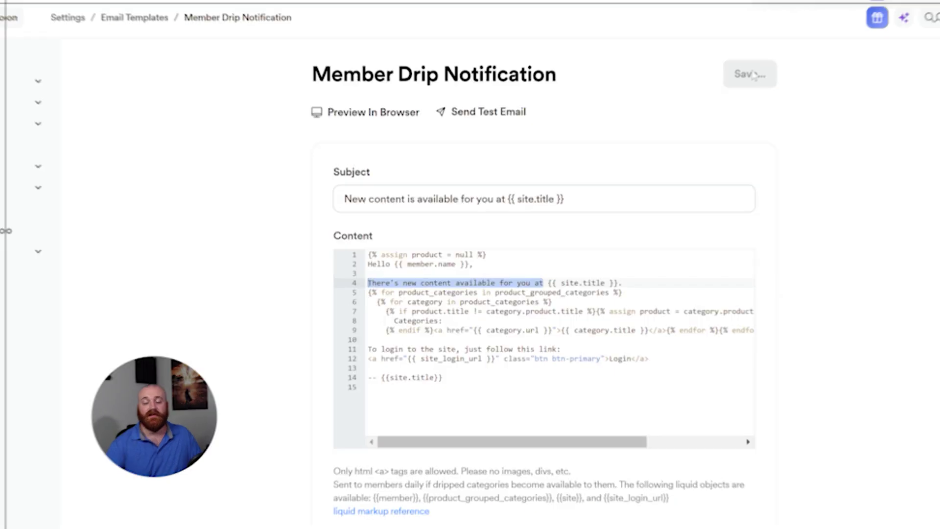